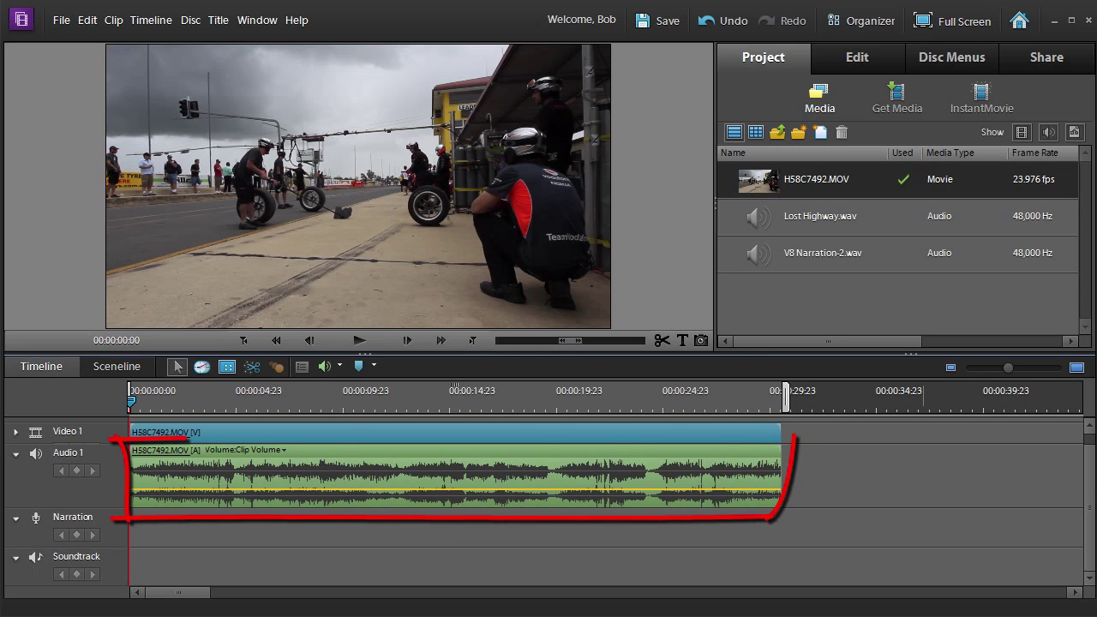
Step: Play the timeline from near the start to preview the pit-stop clip
left_click(172, 401)
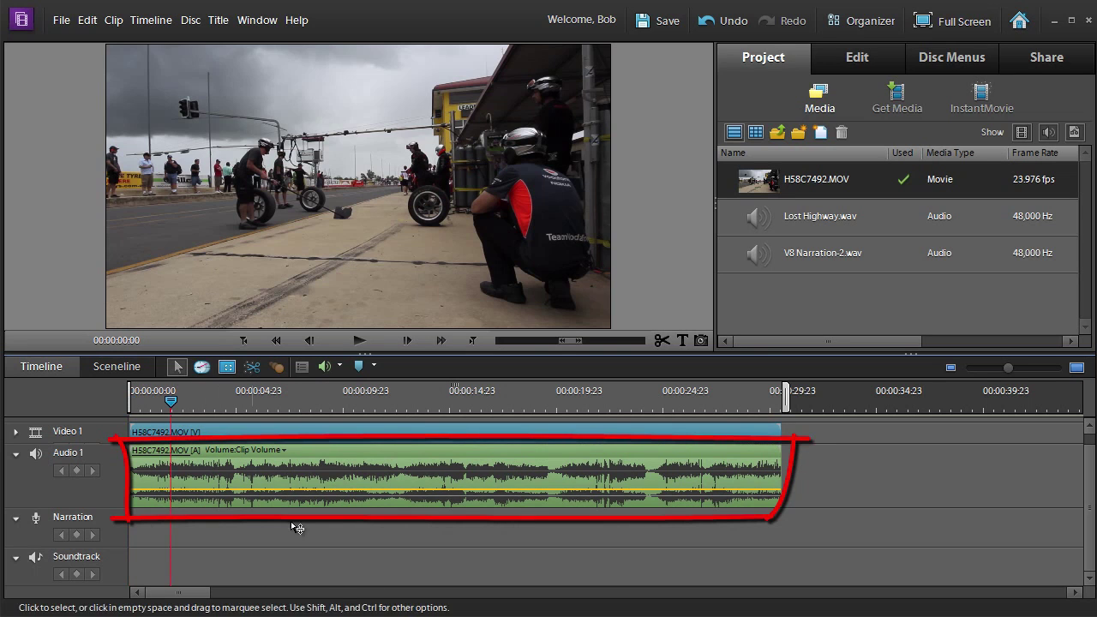
key("space")
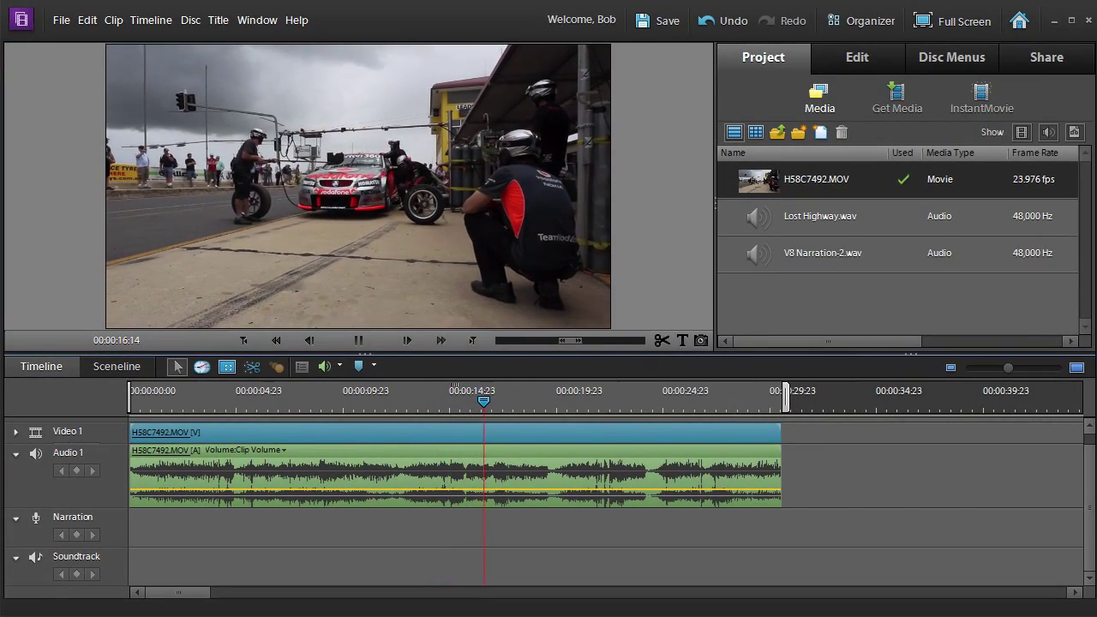
key("space")
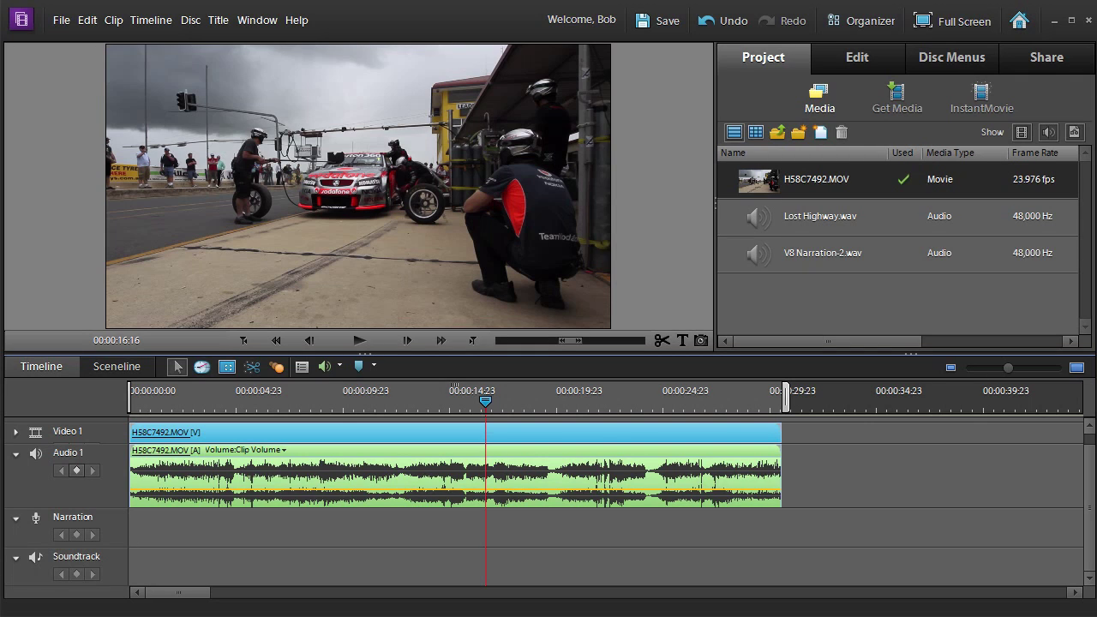
Step: Place Lost Highway.wav on the Soundtrack track beneath the video clip
left_click(808, 218)
left_click(808, 217)
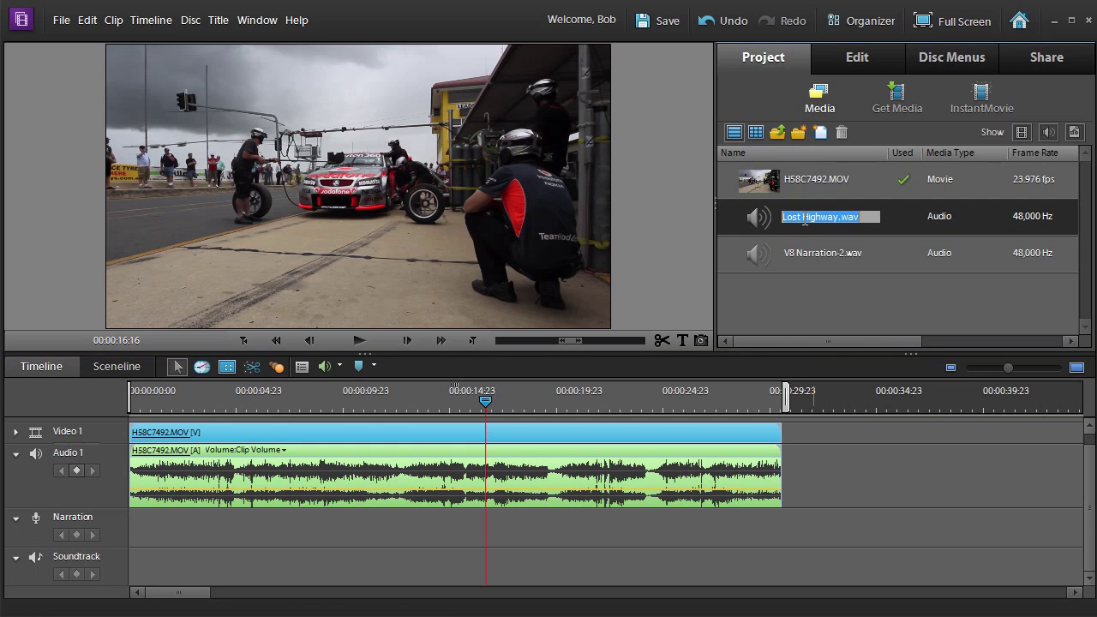
left_click_drag(743, 223, 153, 584)
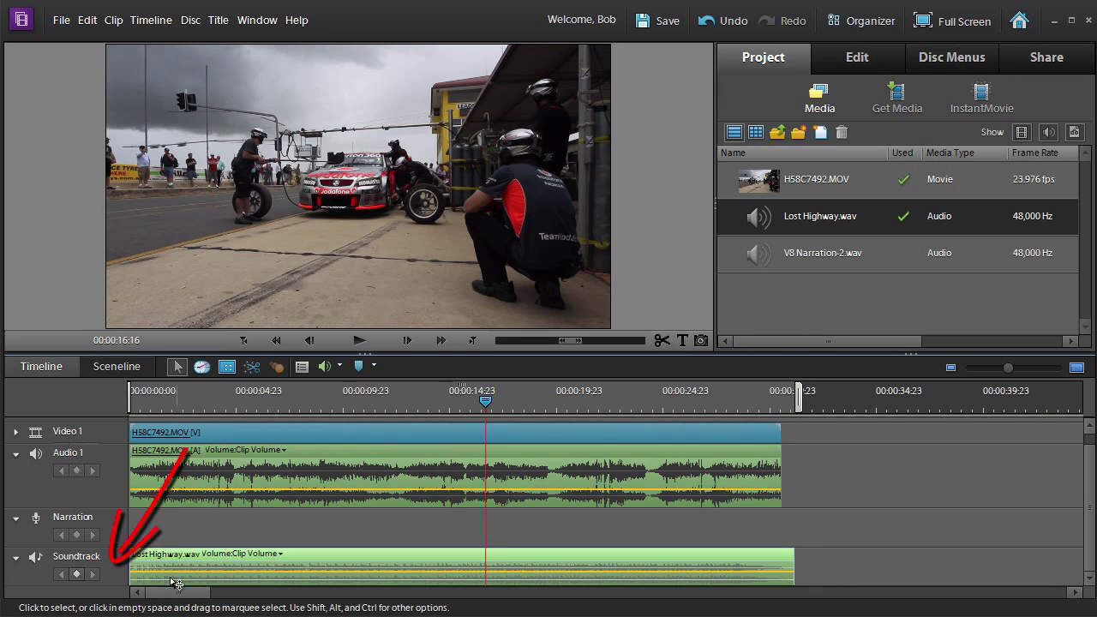
Step: Replay the timeline from the beginning to hear the clip with the music
left_click(157, 403)
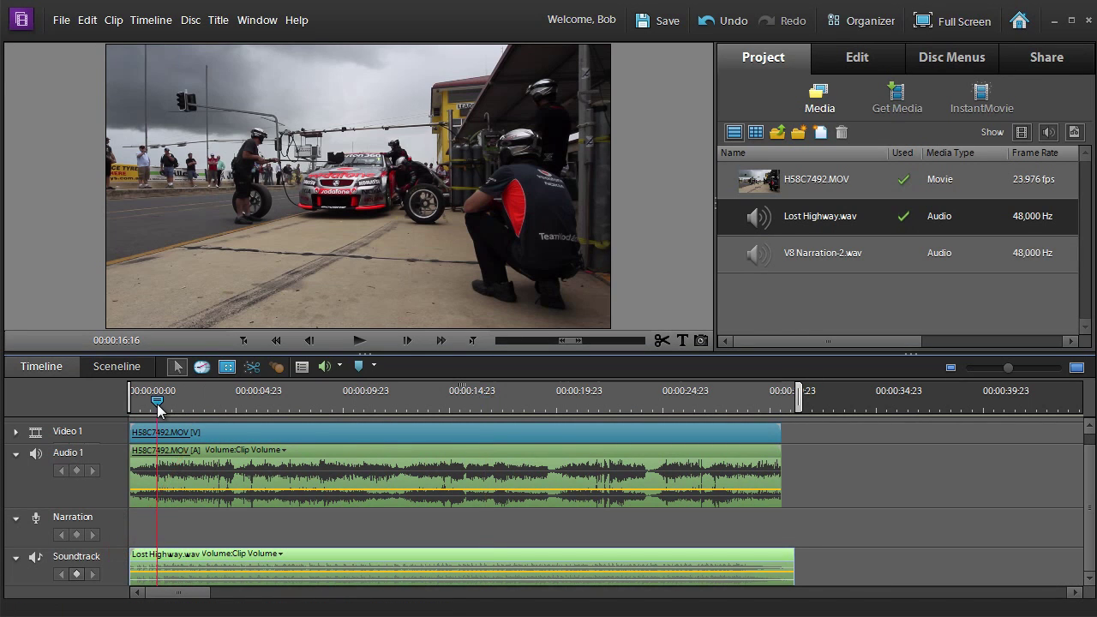
left_click(243, 341)
key("space")
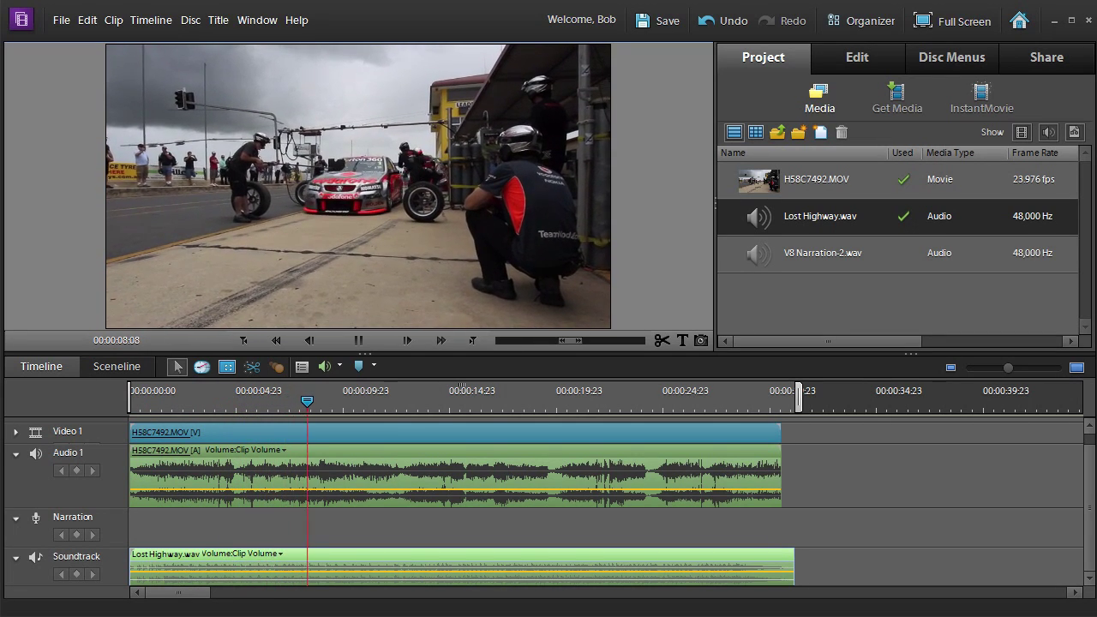
left_click(454, 475)
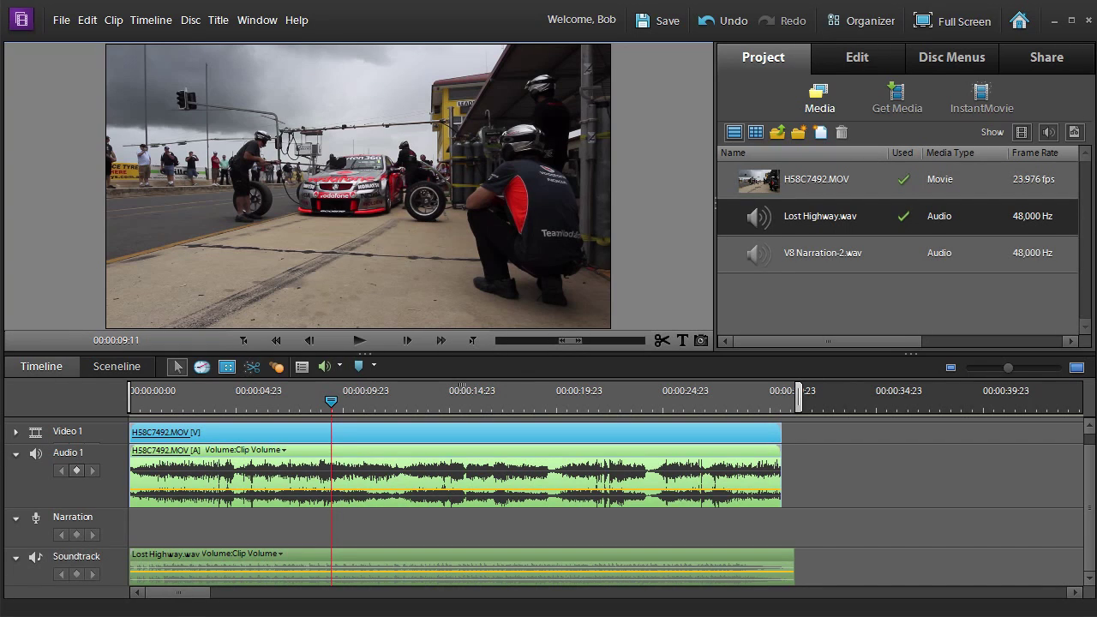
left_click(735, 257)
Step: Put V8 Narration-2.wav on the Narration track at about 6 seconds and disable the video and soundtrack clips
mouse_move(733, 249)
left_mouse_down()
mouse_move(659, 381)
mouse_move(395, 529)
mouse_move(288, 519)
mouse_move(266, 531)
mouse_move(296, 537)
left_mouse_up()
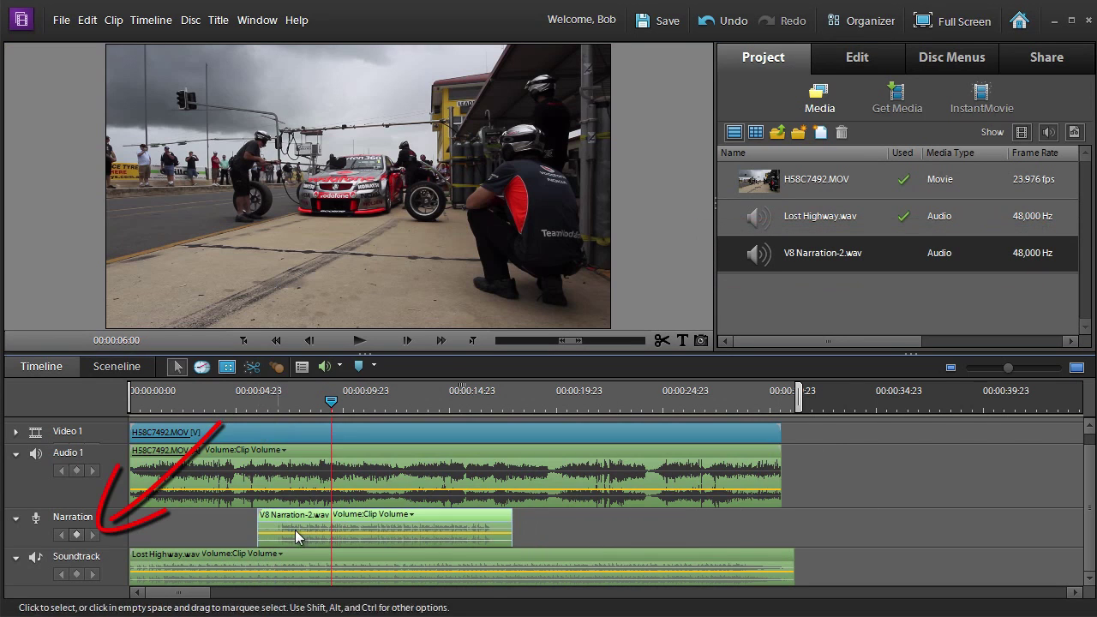
left_click(386, 460)
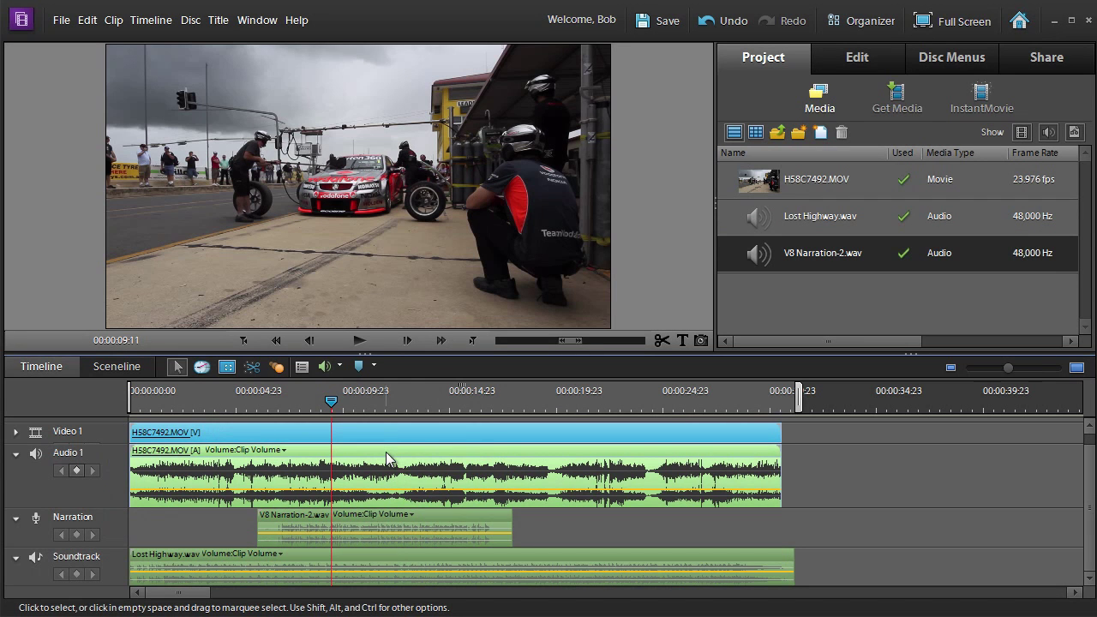
right_click(374, 452)
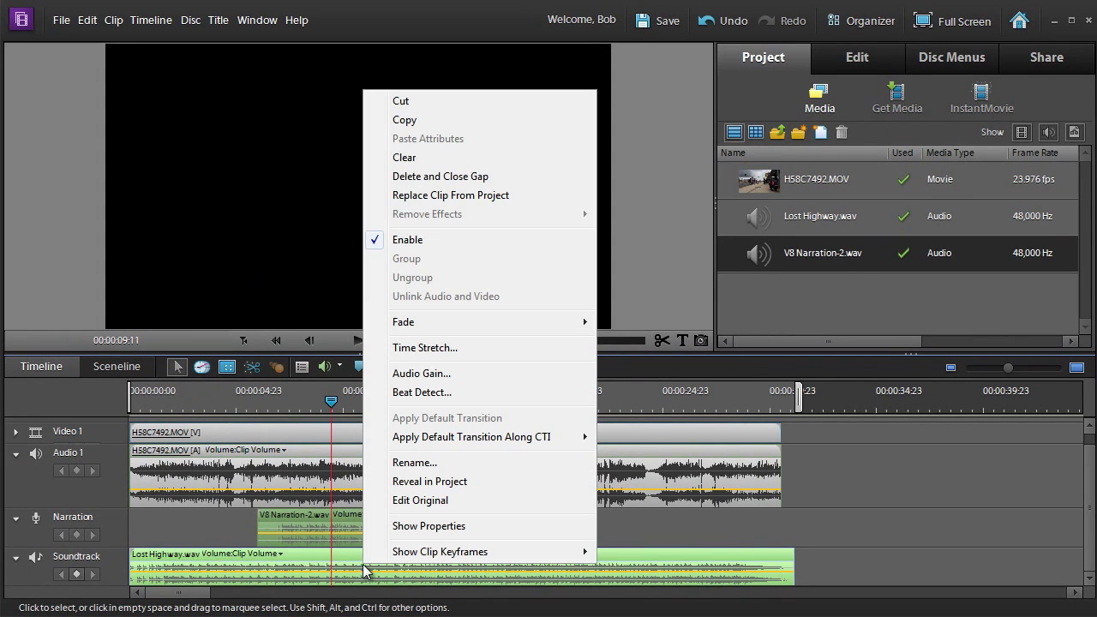
left_click(377, 239)
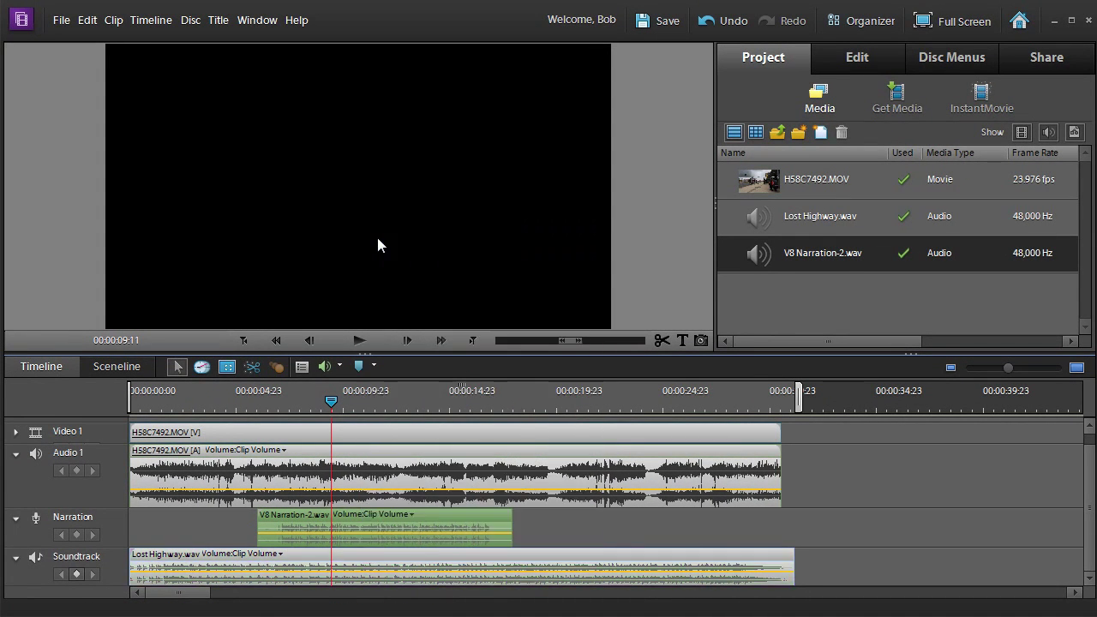
Step: Play the narration on its own from the start of its clip
left_click(247, 340)
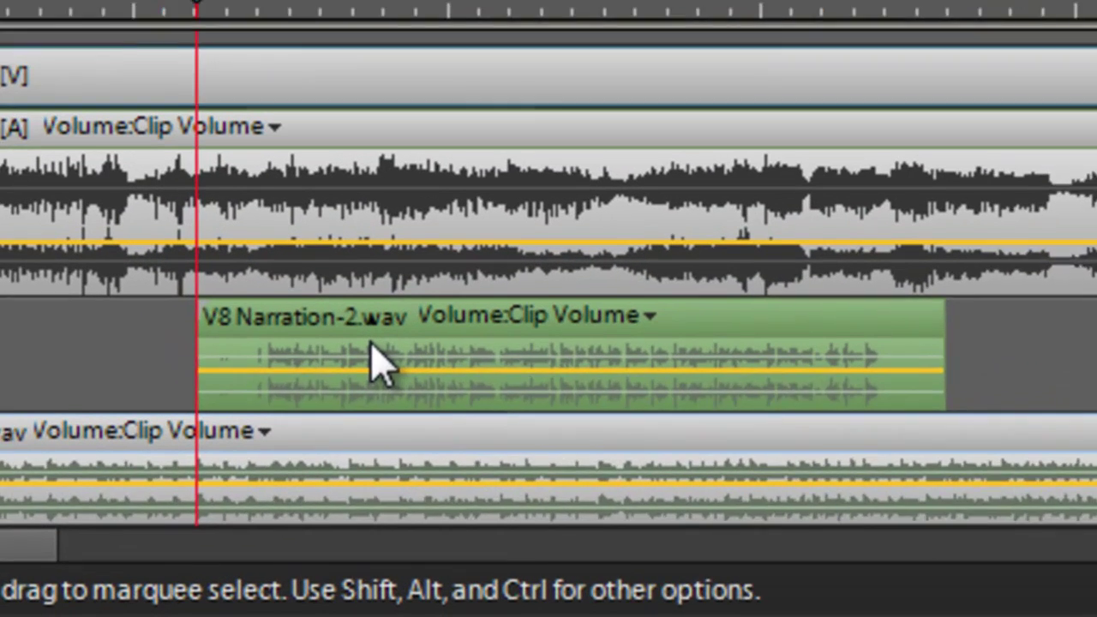
key("space")
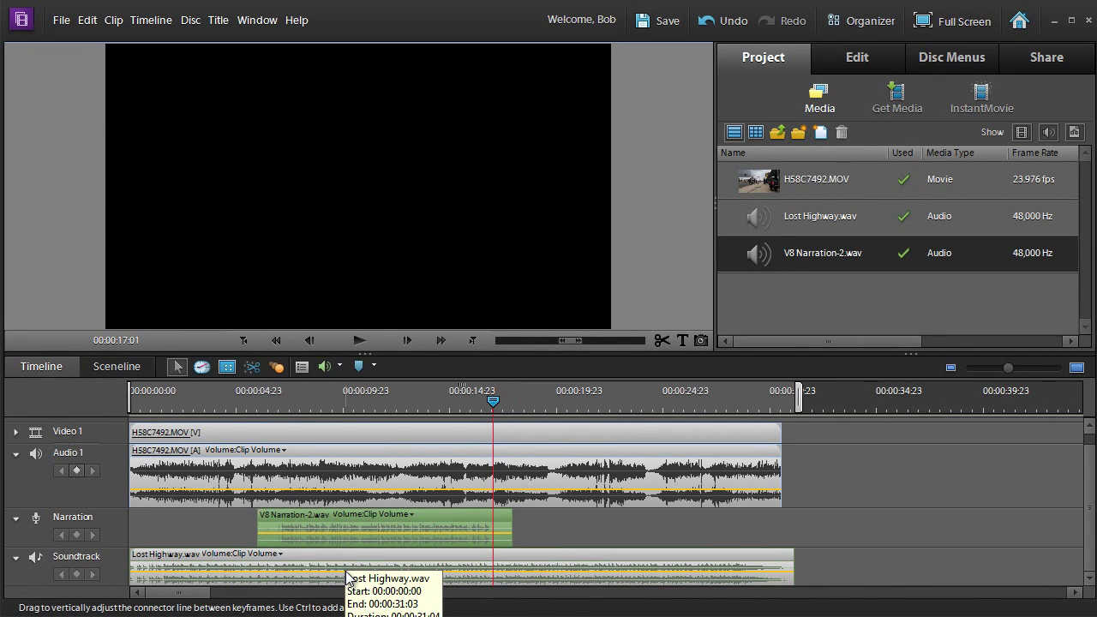
right_click(358, 481)
Step: Re-enable the pit-stop video clip and the Lost Highway.wav soundtrack clip
left_click(370, 300)
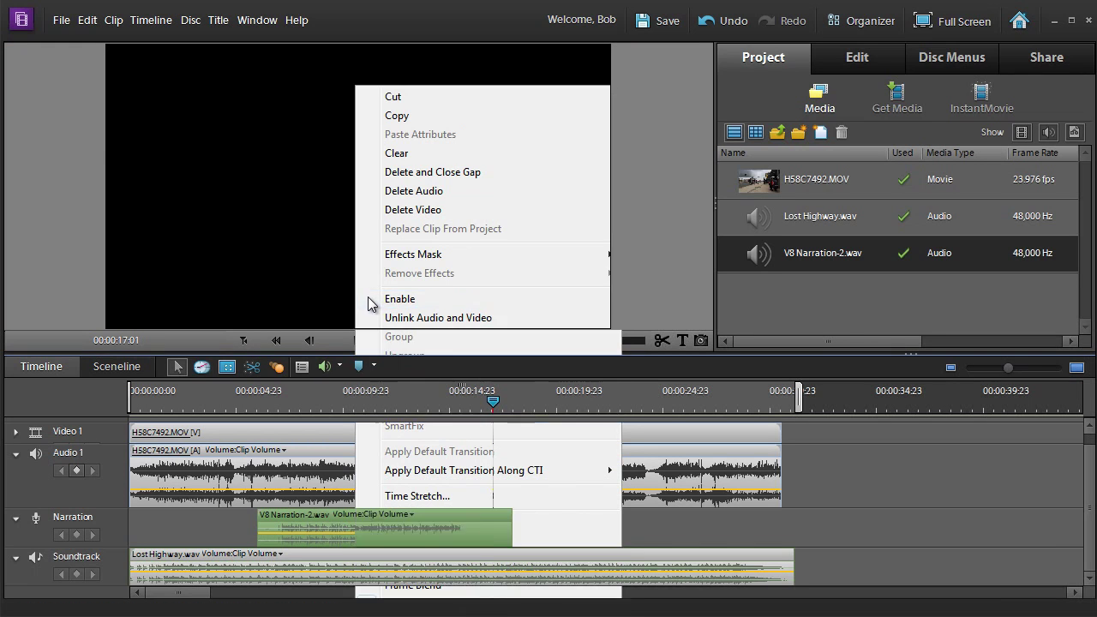
right_click(364, 566)
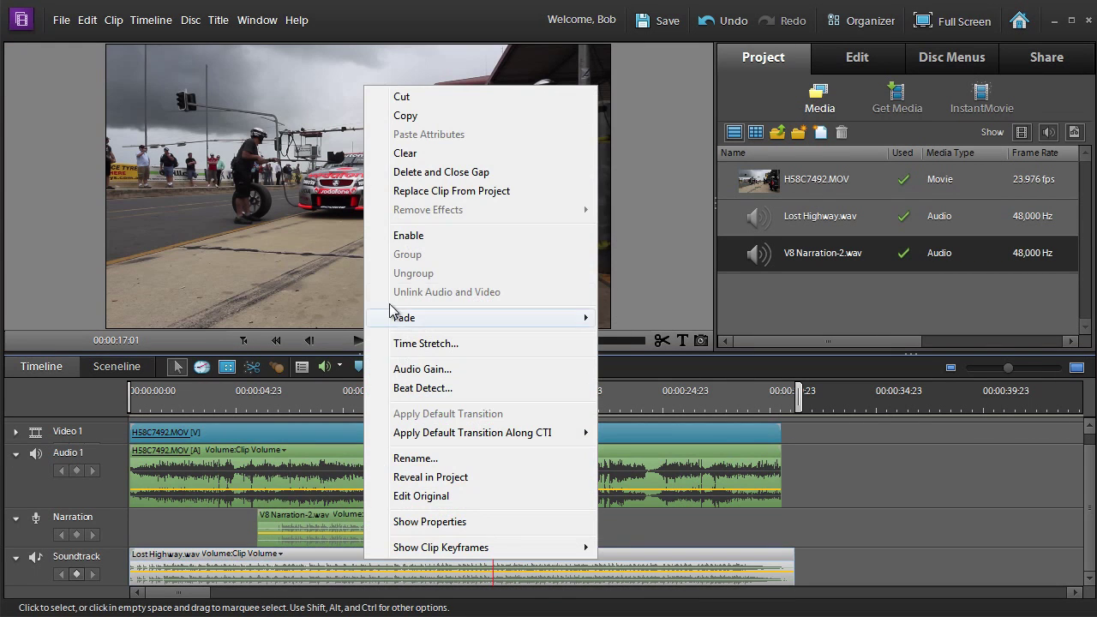
left_click(378, 234)
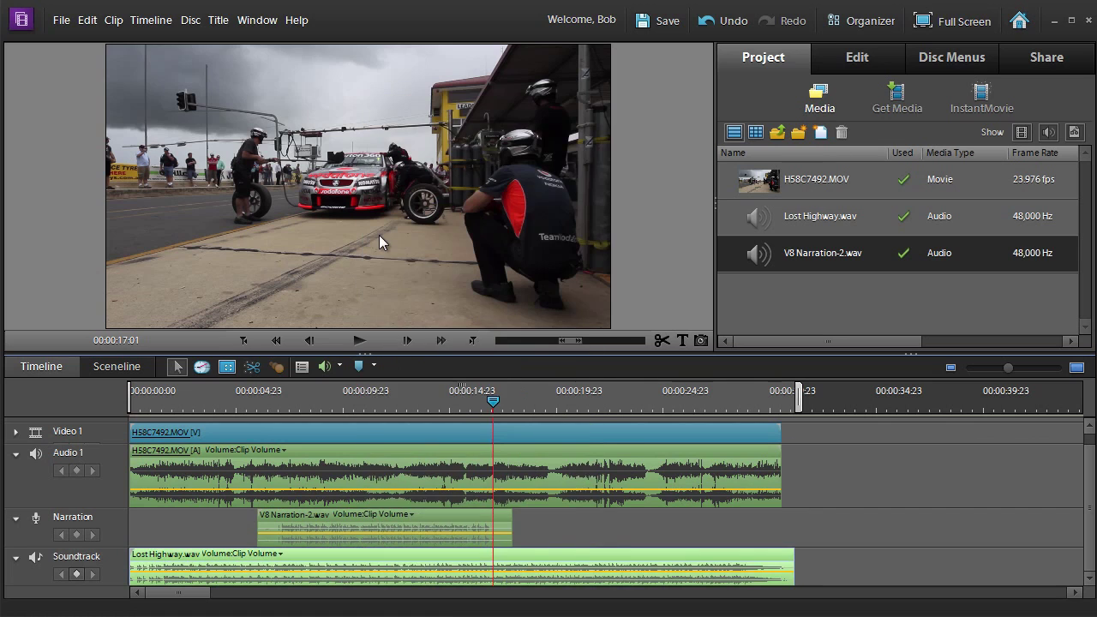
Step: Play all three audio sources together from about 6 seconds
left_click(268, 409)
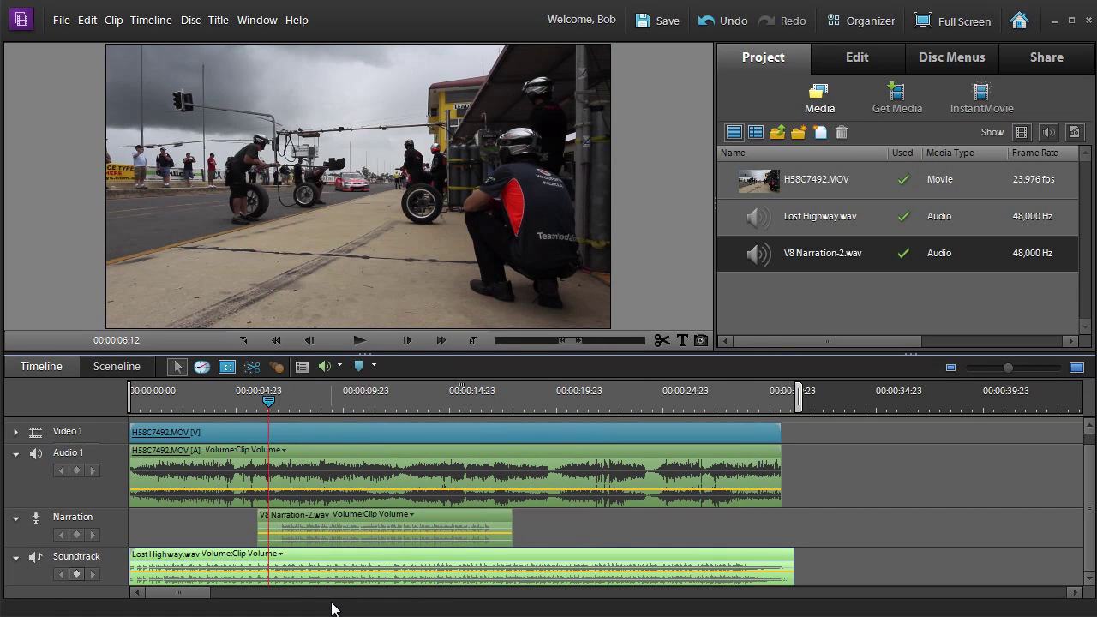
key("space")
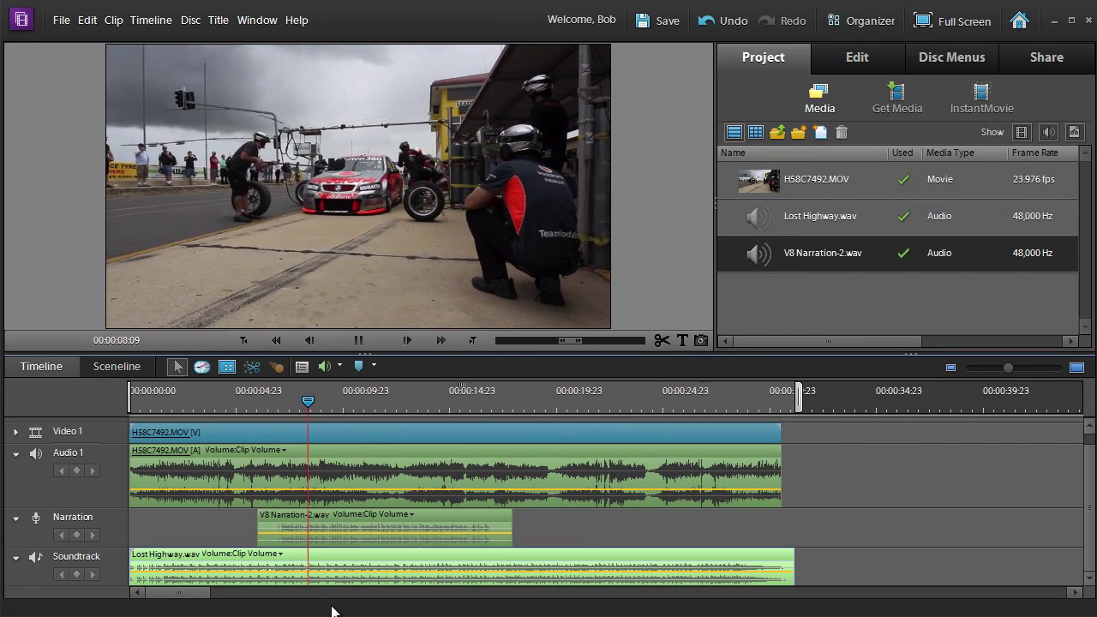
key("space")
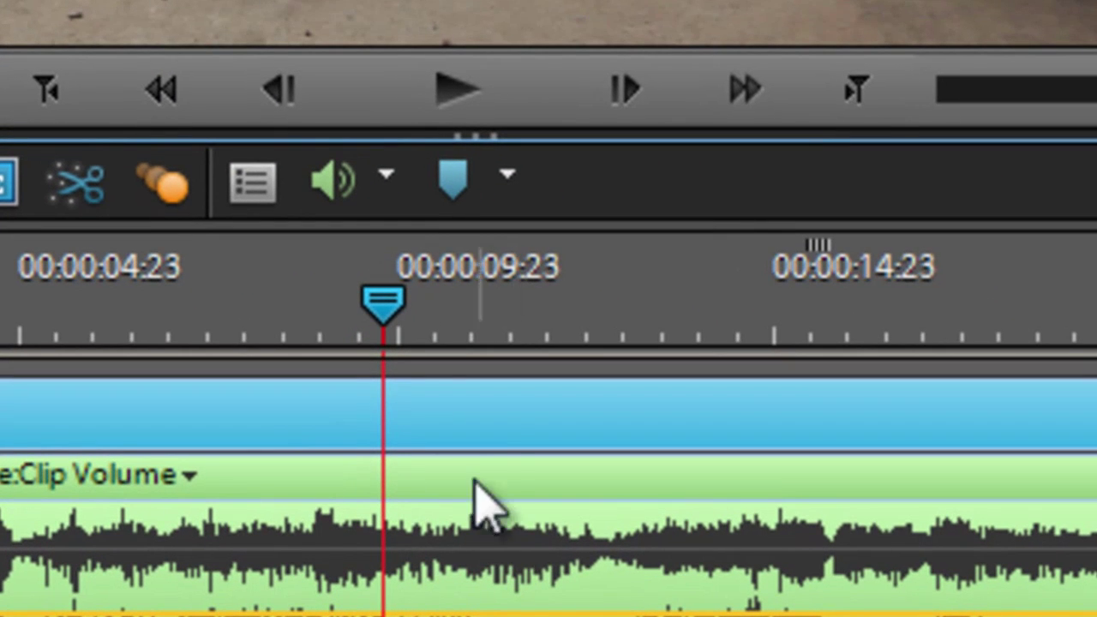
Step: Open the Audio Mixer, then collapse its levels and show the SmartMixer track roles instead
left_click(387, 178)
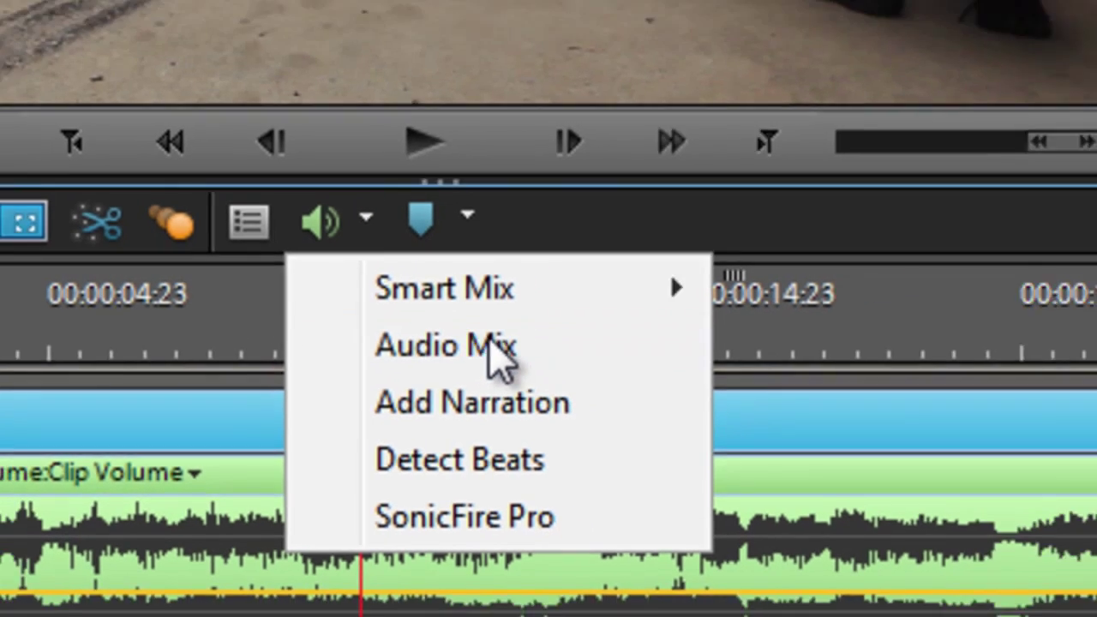
left_click(524, 328)
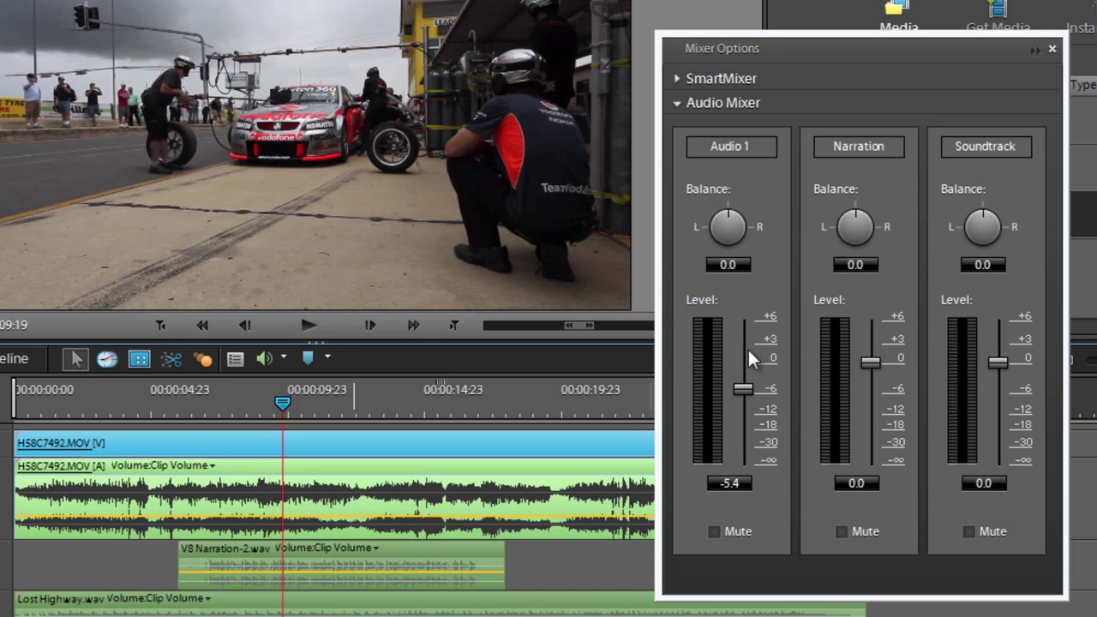
left_click(677, 102)
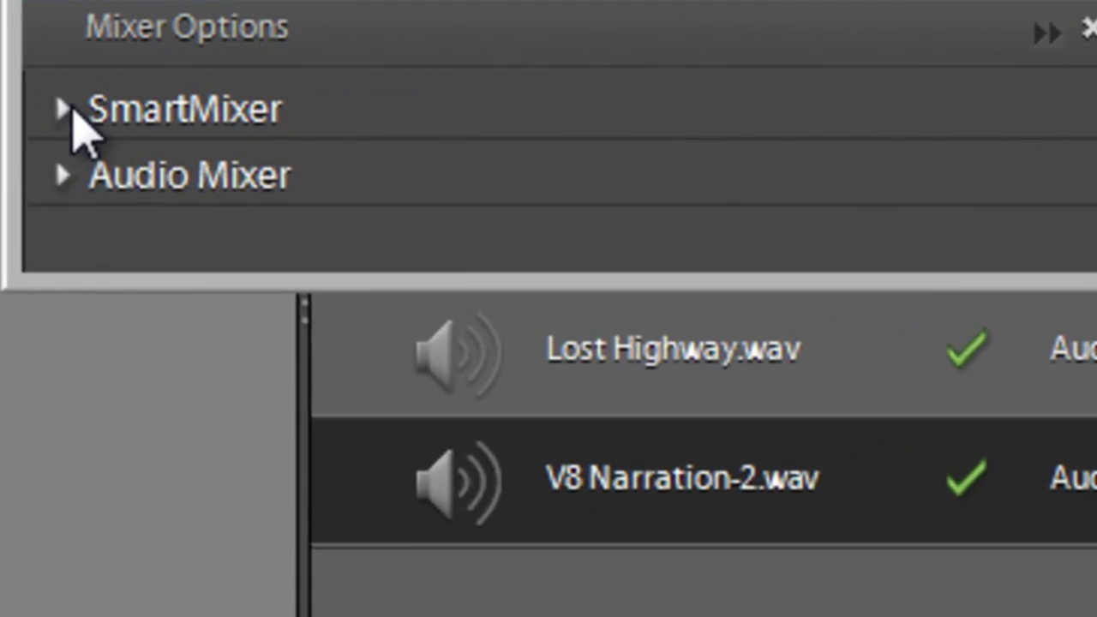
left_click(681, 80)
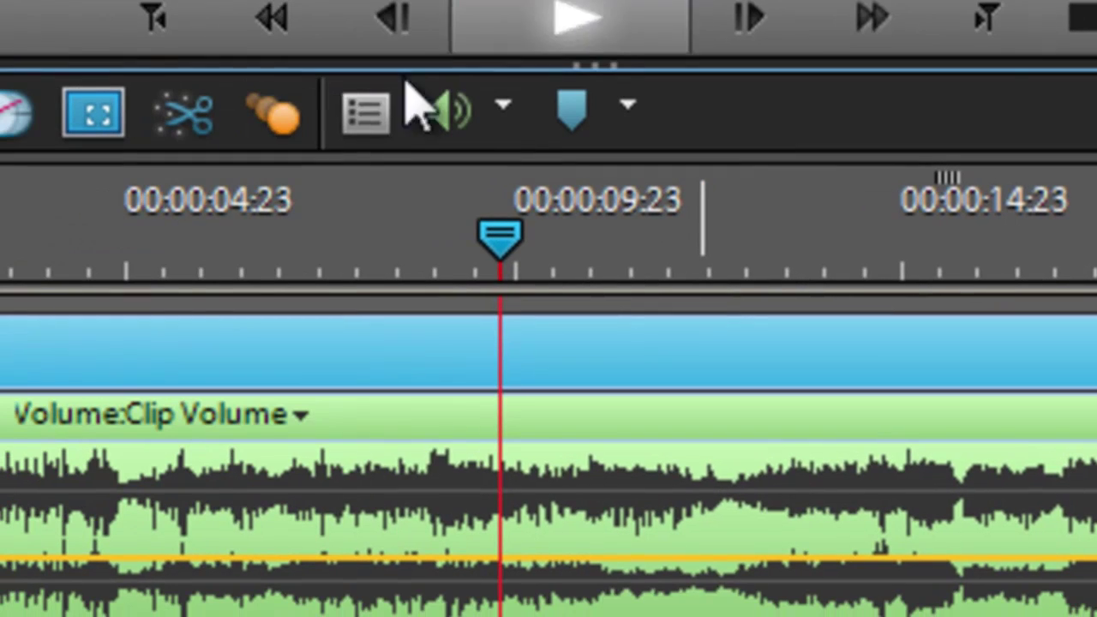
Step: In SmartMix Options, set Audio 1 and Soundtrack to Background and apply SmartMix
left_click(472, 117)
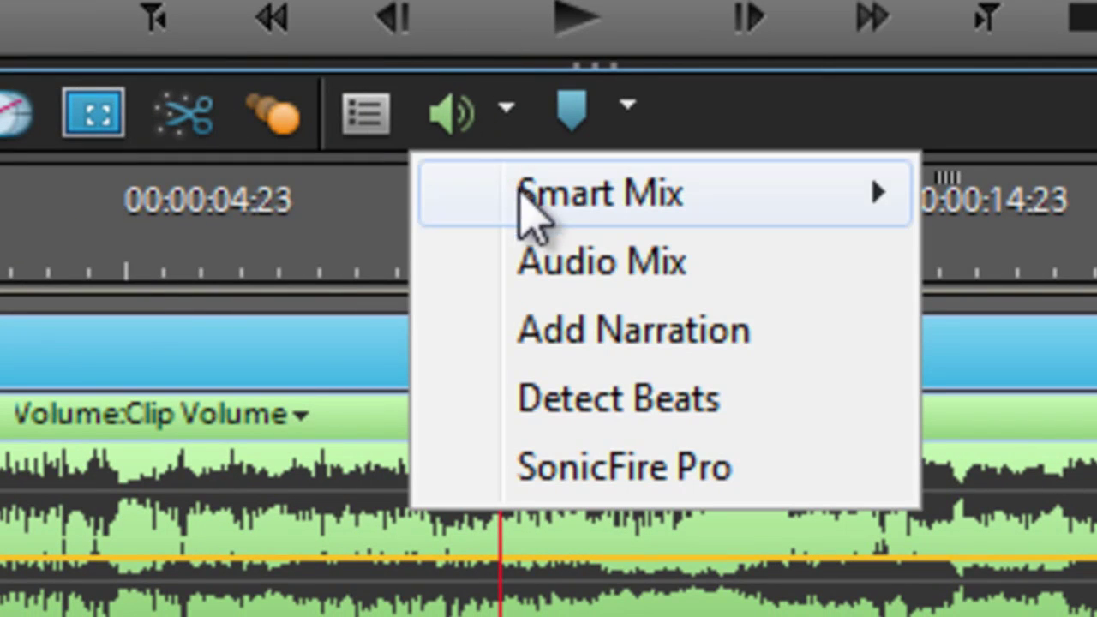
mouse_move(579, 213)
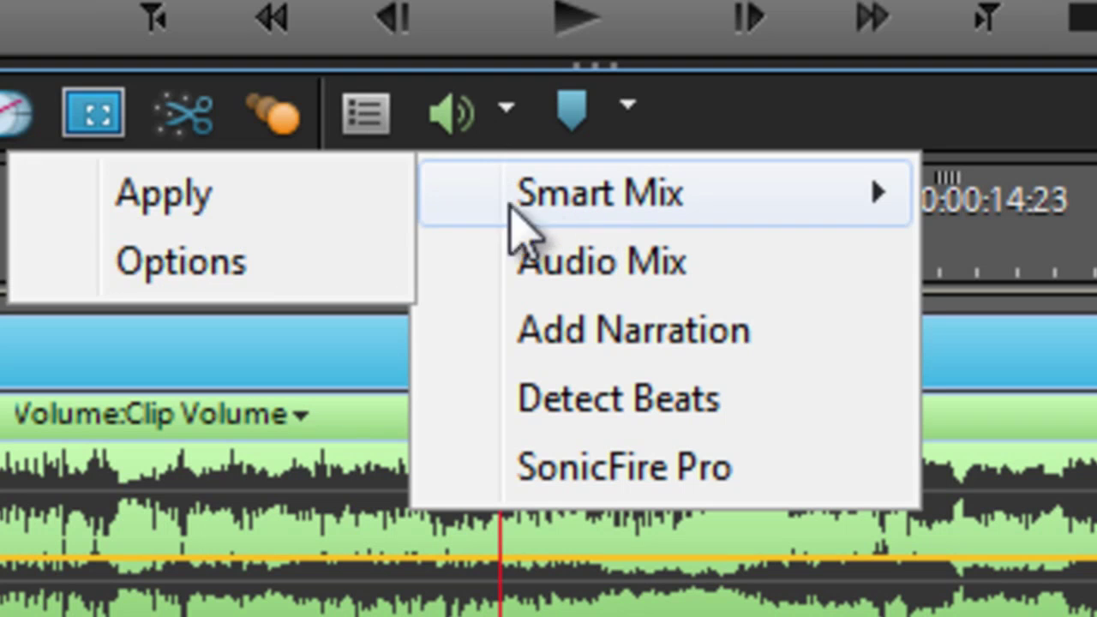
left_click(305, 282)
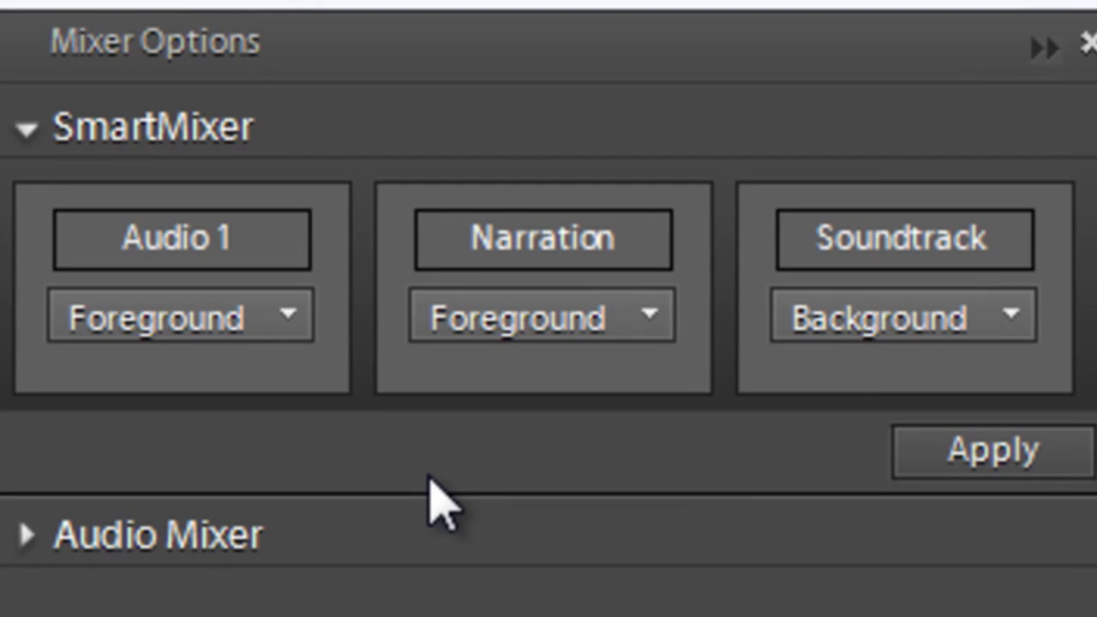
left_click(300, 321)
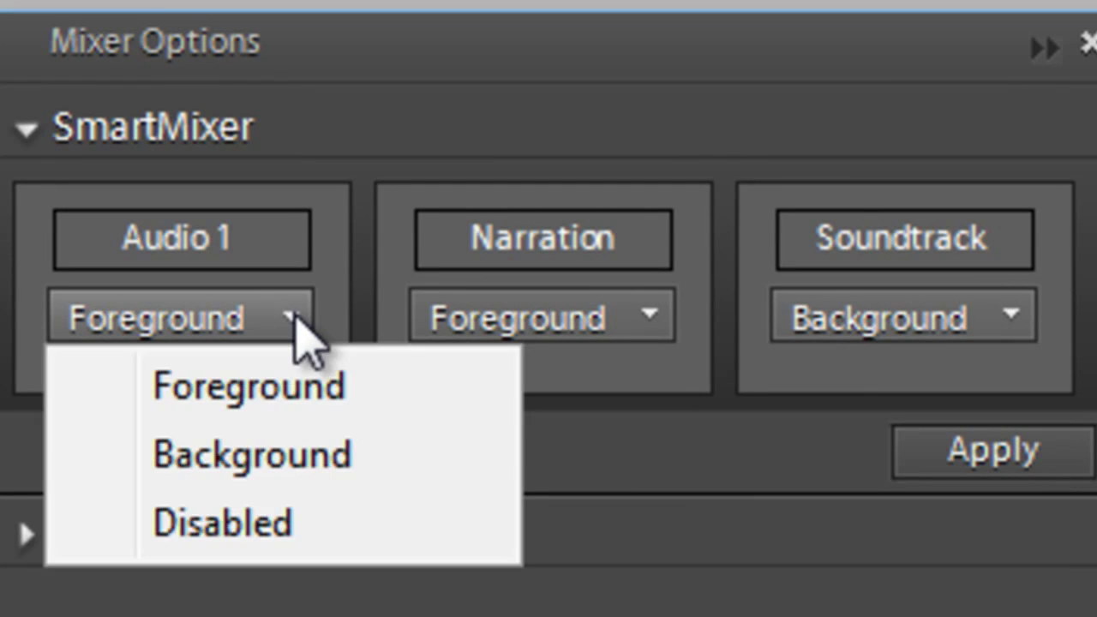
left_click(290, 467)
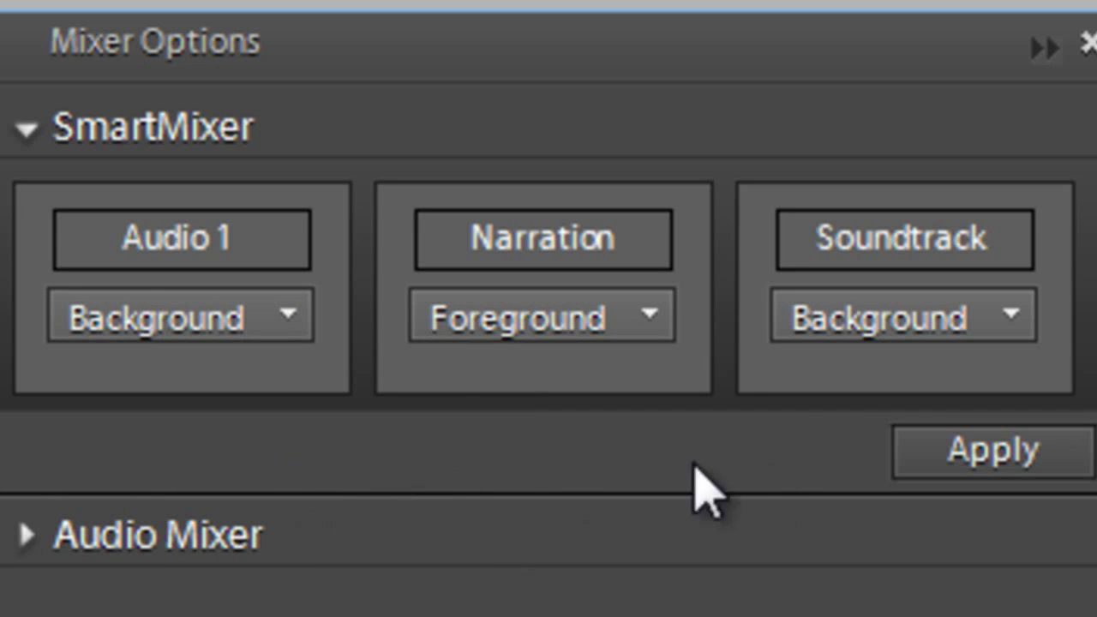
left_click(891, 358)
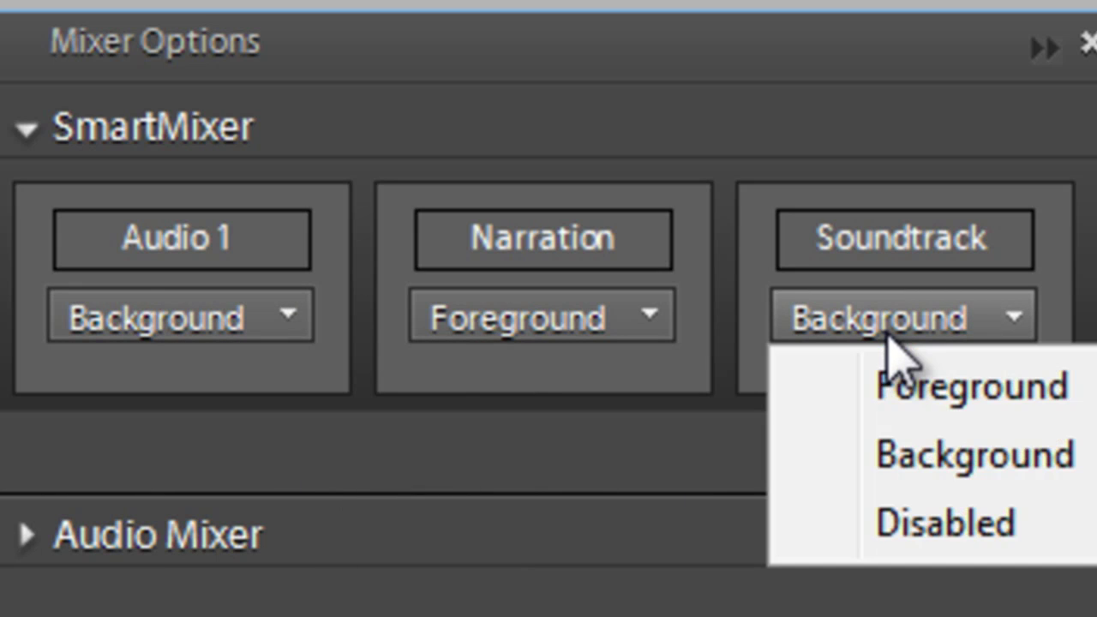
left_click(665, 403)
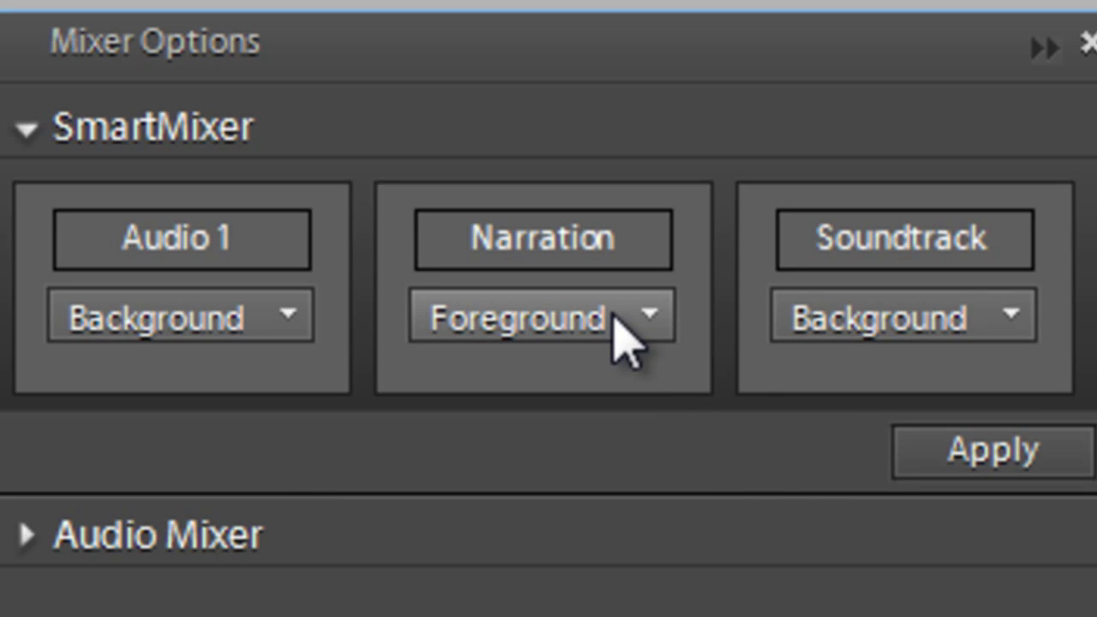
left_click(976, 465)
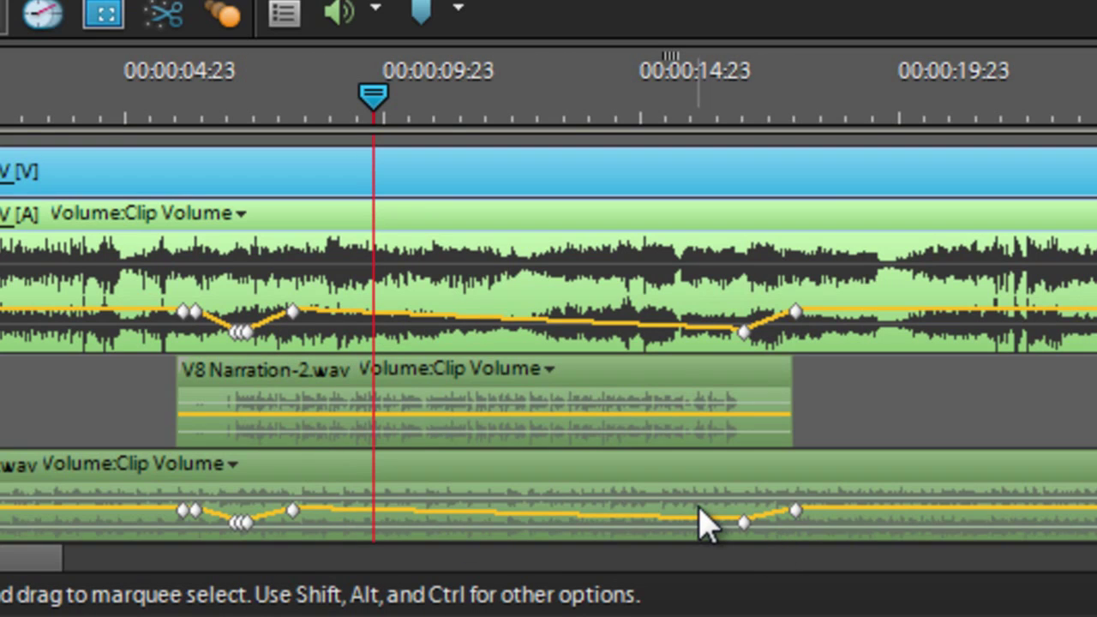
Step: Raise the V8 Narration-2.wav clip's volume line to about 6.02 dB
left_click(630, 425)
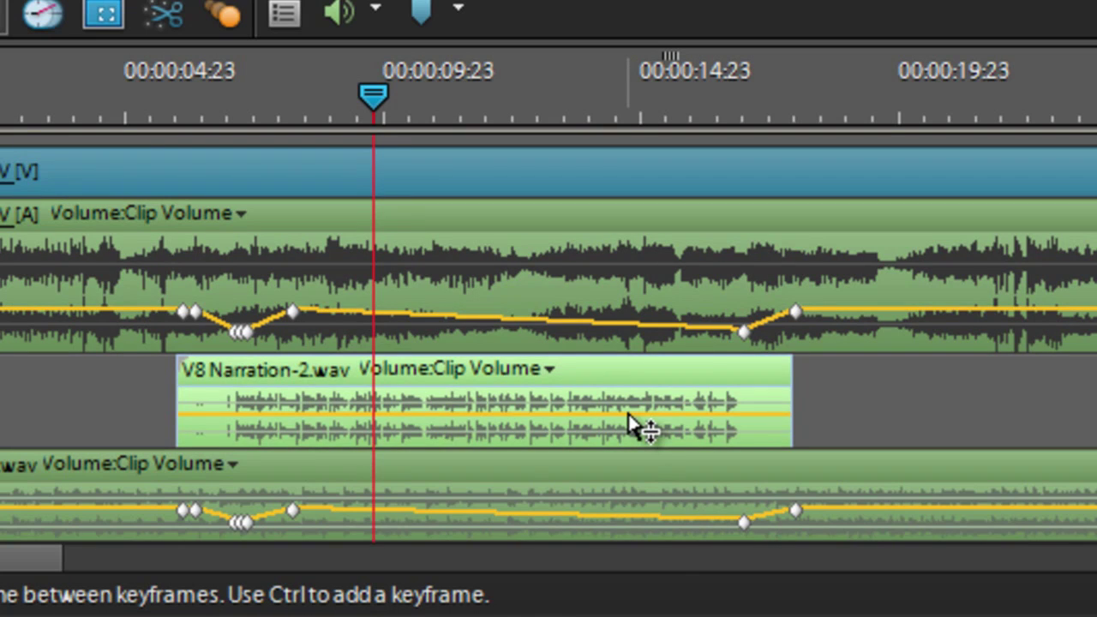
left_click_drag(629, 420, 639, 382)
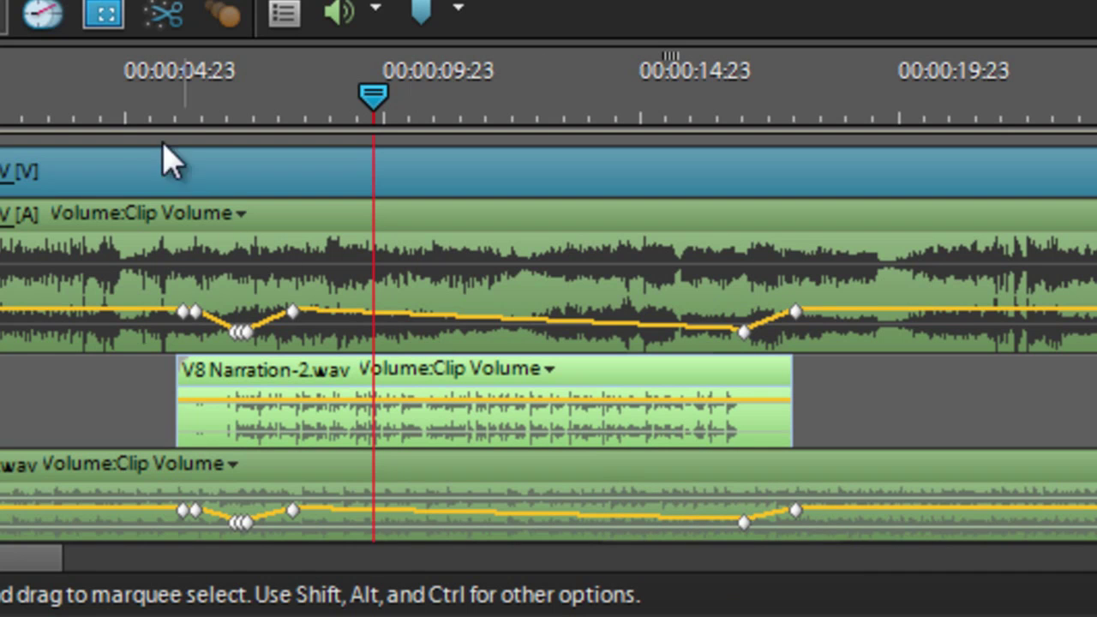
Step: Play the timeline from about four seconds to hear the SmartMix result
left_click(115, 112)
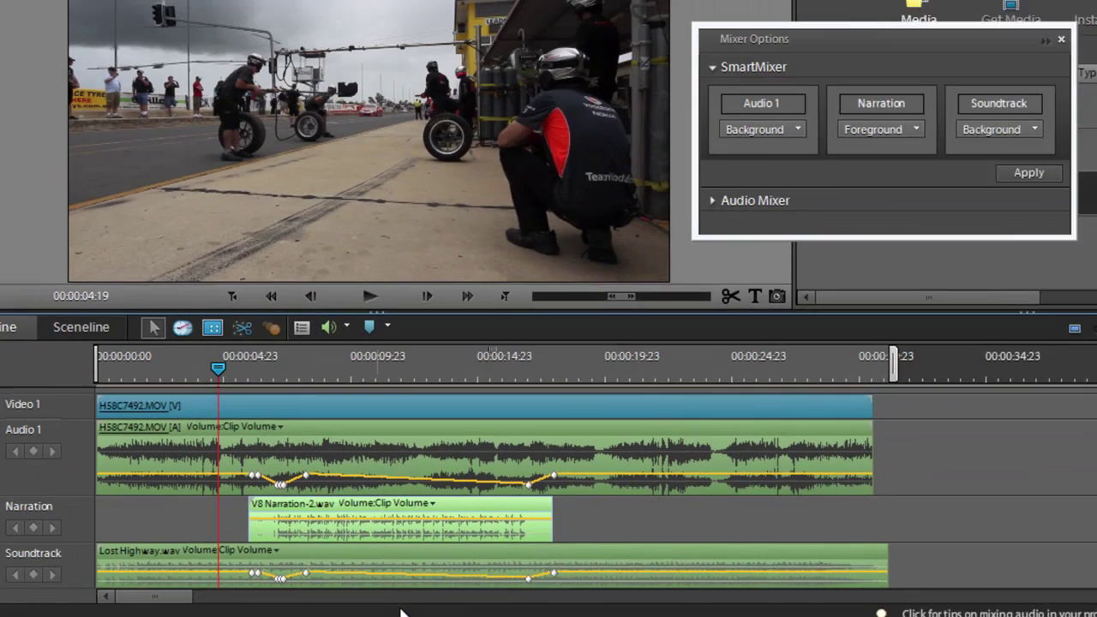
key("space")
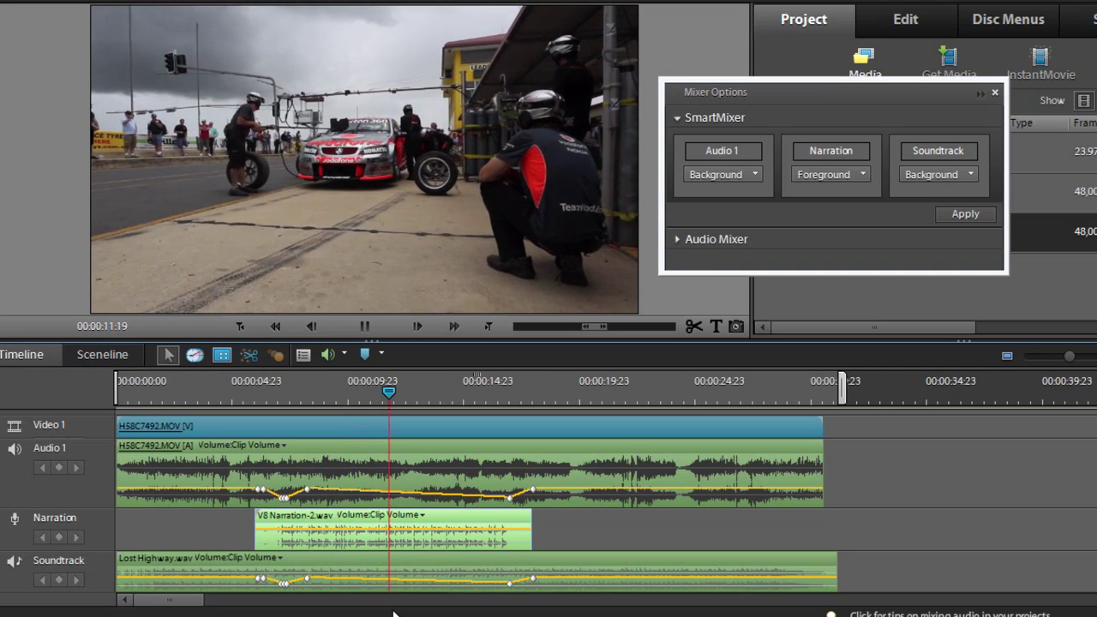
key("space")
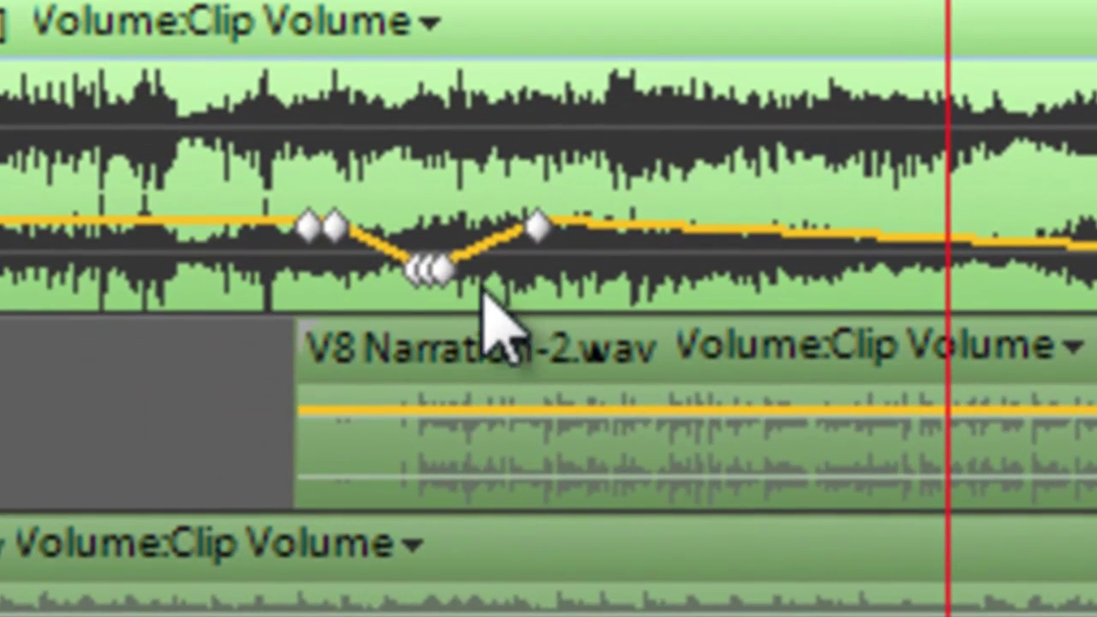
Step: Lower the Audio 1 keyframe at 00:00:08:05 and its soundtrack match, then replay from 00:00:04:23
left_click(537, 227)
left_click_drag(539, 250, 537, 283)
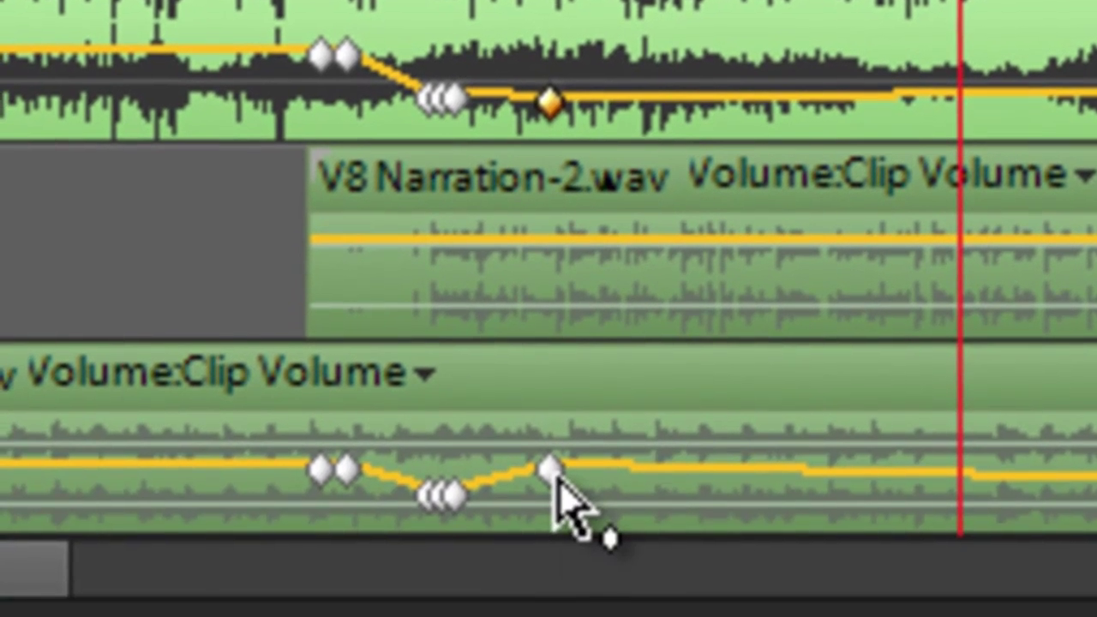
left_click_drag(556, 476, 306, 577)
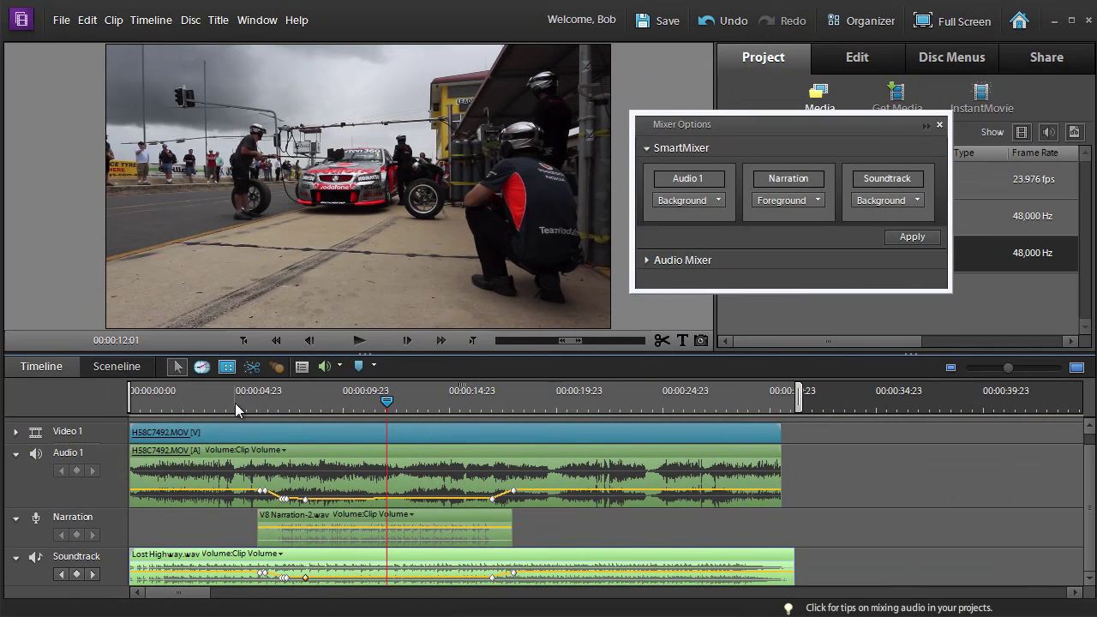
left_click(234, 402)
key("space")
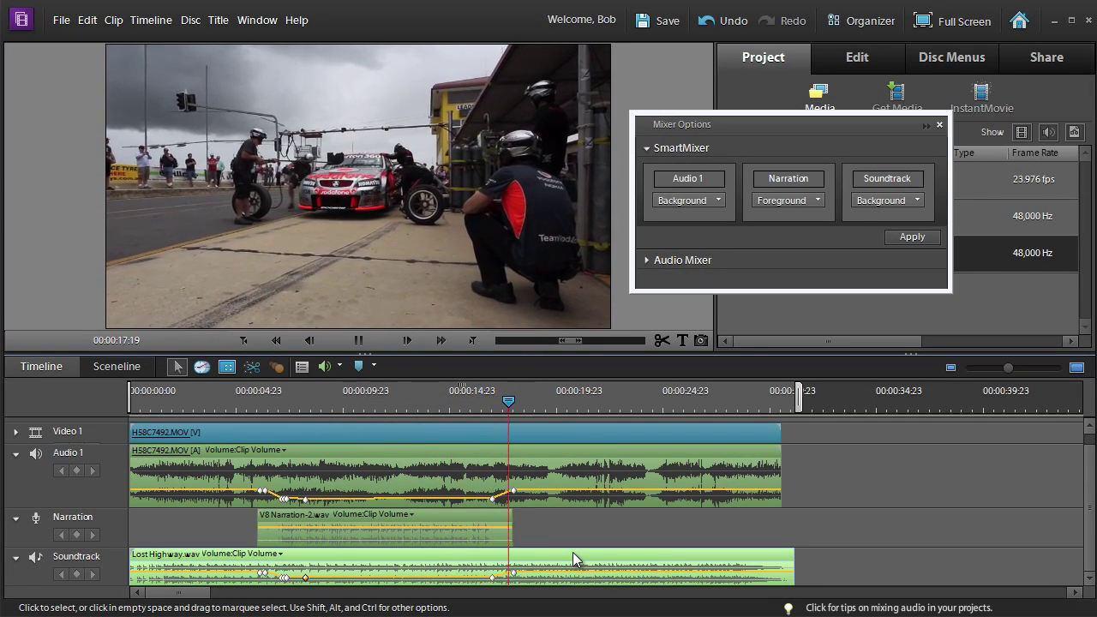
Step: Stop playback and raise two Lost Highway soundtrack keyframes to about -4.21 dB and -4.27 dB
left_click(514, 538)
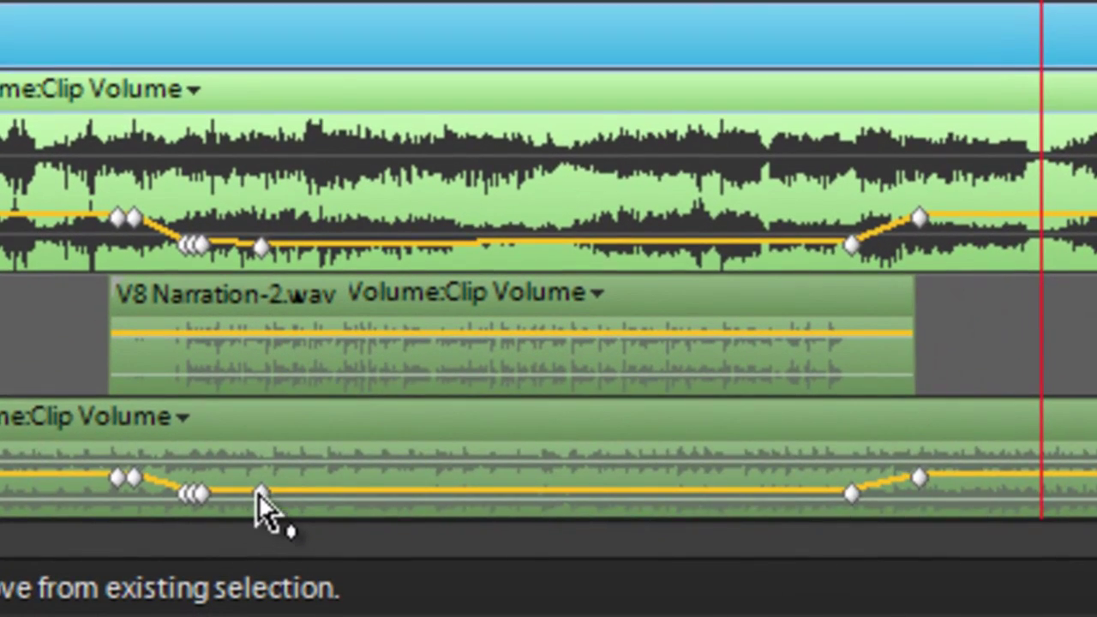
left_click_drag(259, 501, 257, 484)
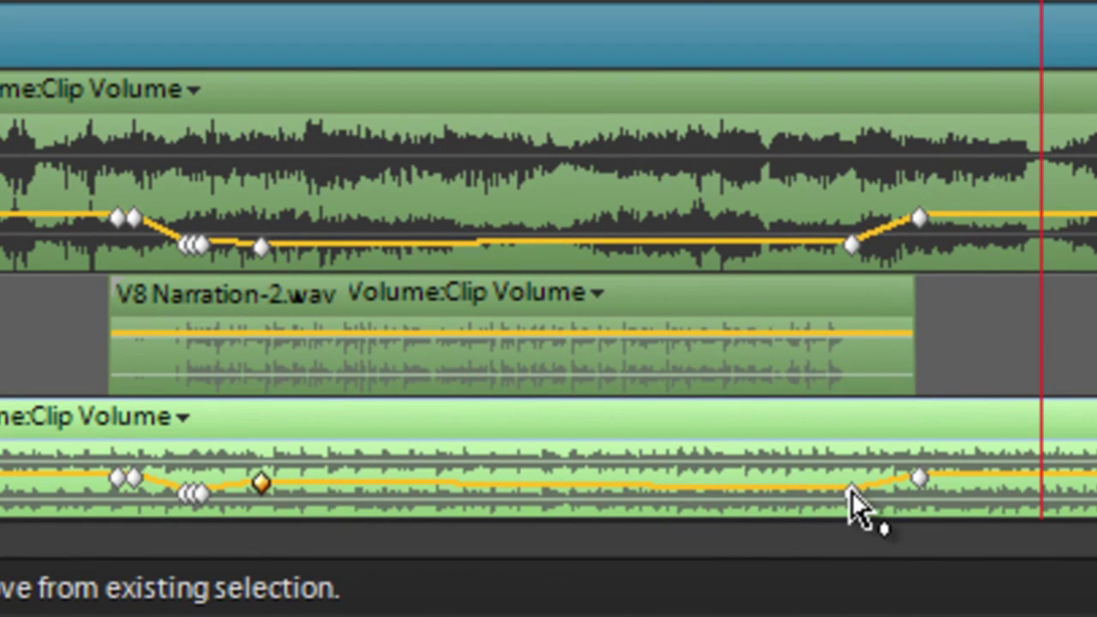
mouse_move(850, 490)
left_click_drag(848, 492, 849, 485)
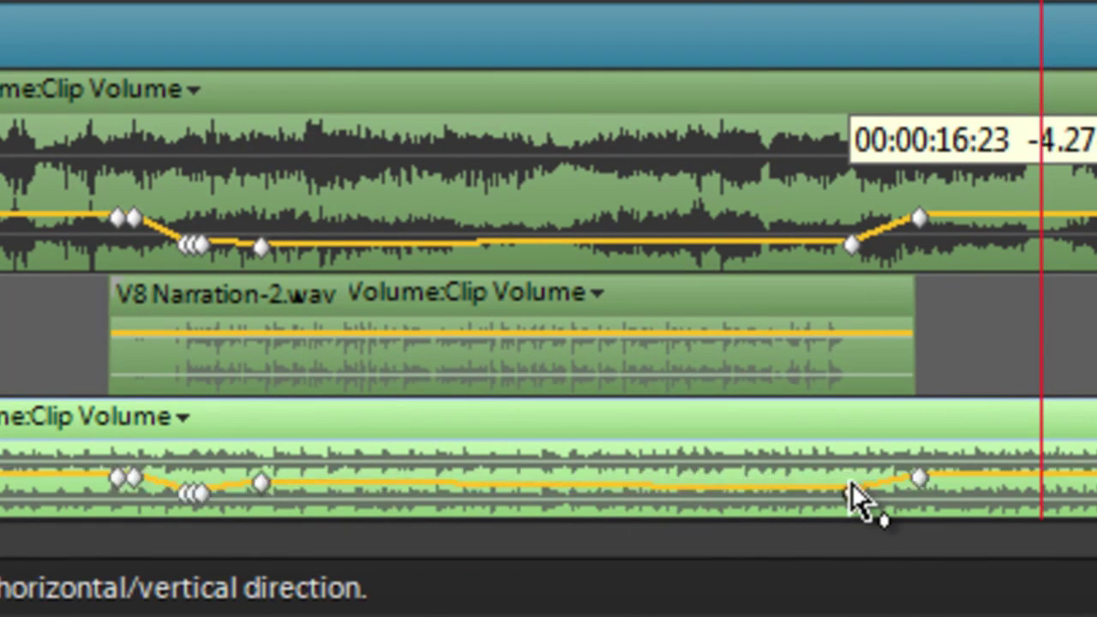